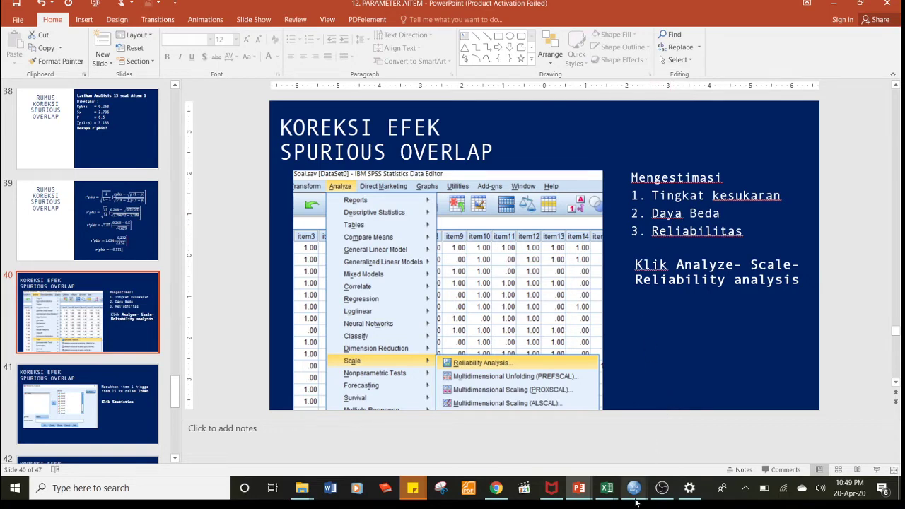
Switch to the SPSS Data Editor, start a Reliability Analysis and reset it to its default settings.
mouse_move(636, 501)
left_click(620, 460)
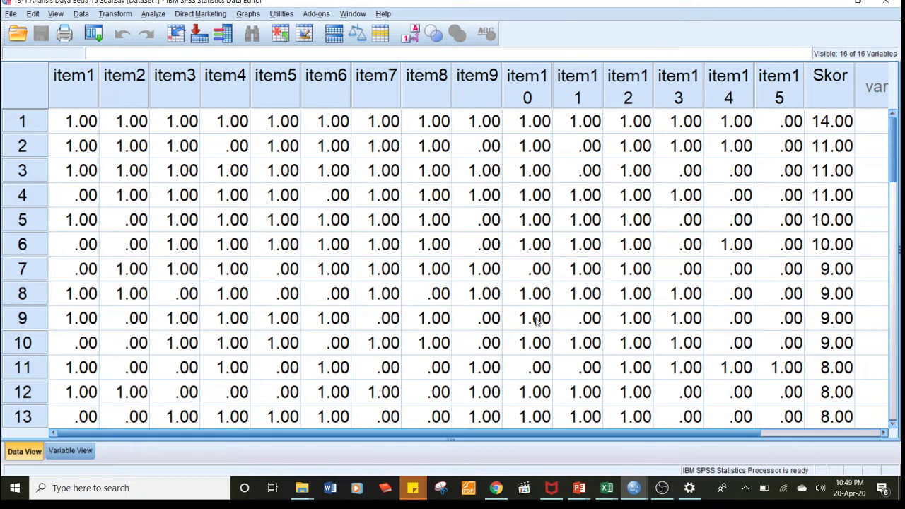
left_click(152, 14)
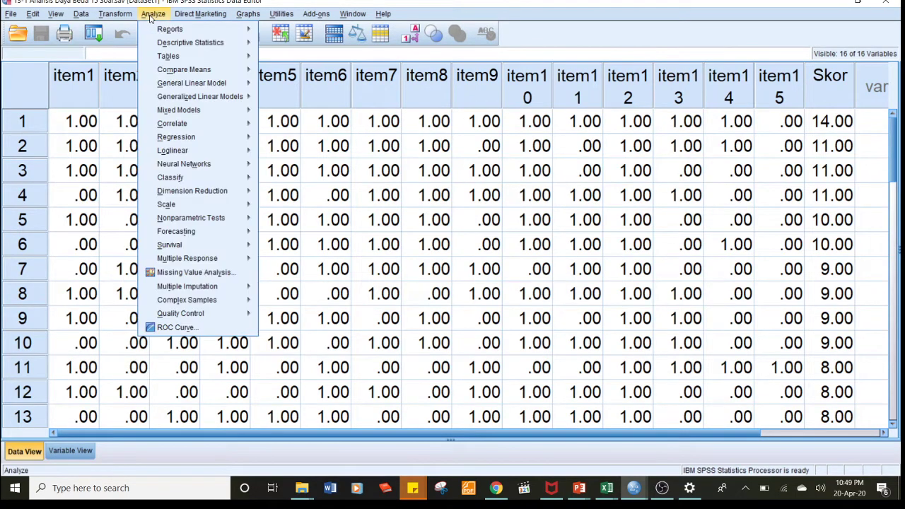
mouse_move(179, 203)
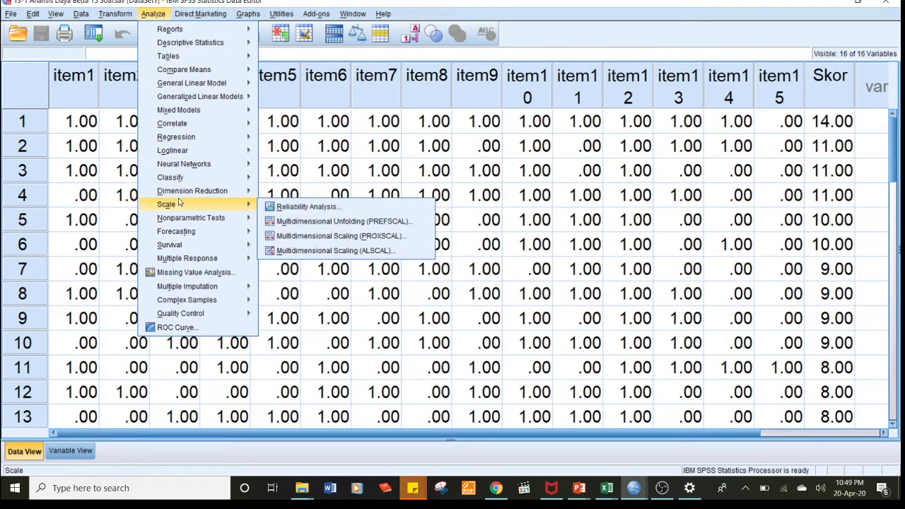
left_click(283, 207)
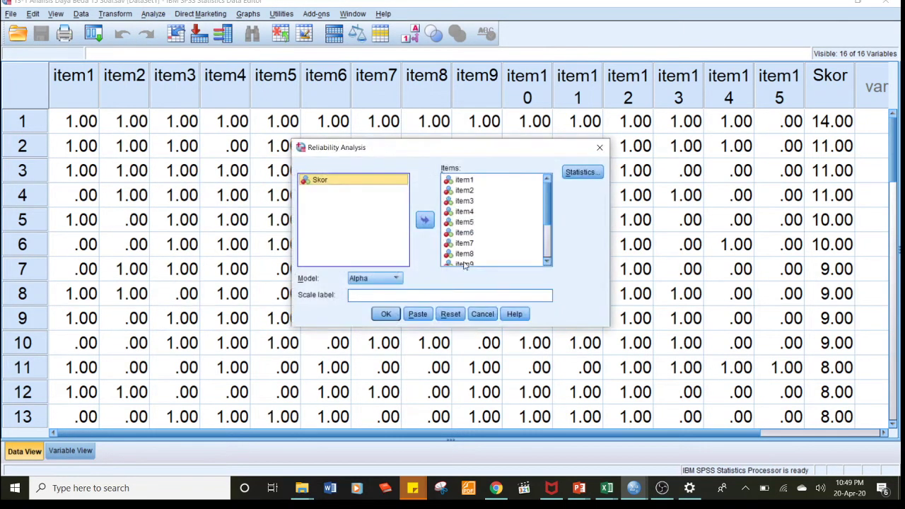
left_click(455, 318)
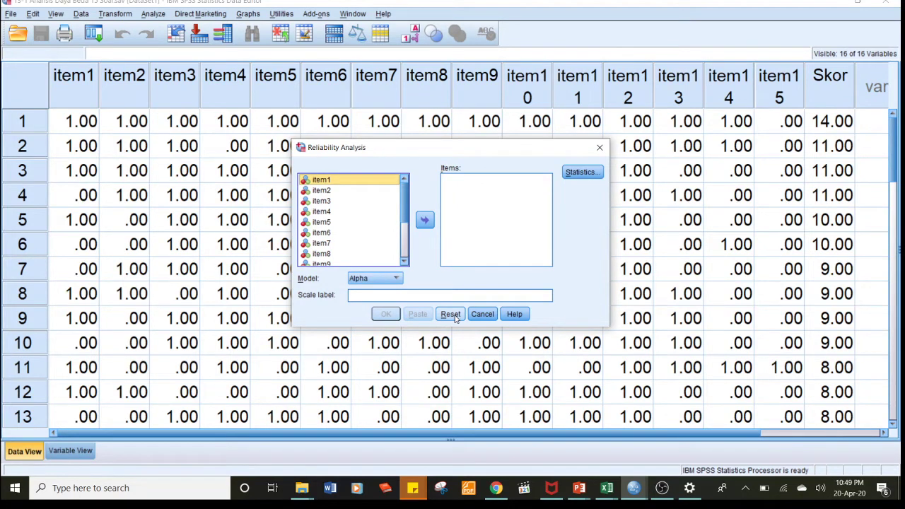
Add item1 through item15 to the analysis items, leaving out Skor, and choose the Alpha model.
key("Down")
key("shift+Down")
key("shift+Down")
key("shift+Down")
key("shift+Down")
key("shift+Down")
key("shift+Down")
key("shift+Down")
key("shift+Down")
key("shift+Down")
key("shift+Down")
key("shift+Down")
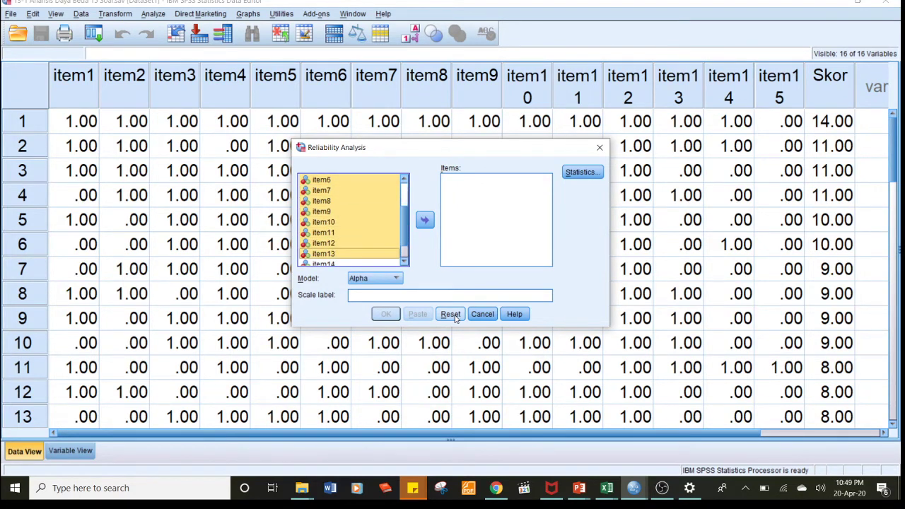
key("shift+Down")
key("shift+Down")
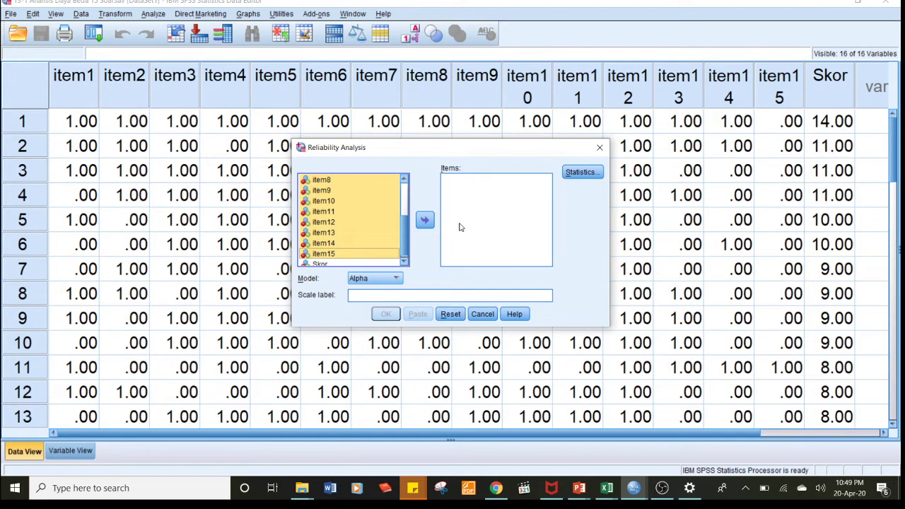
left_click(433, 222)
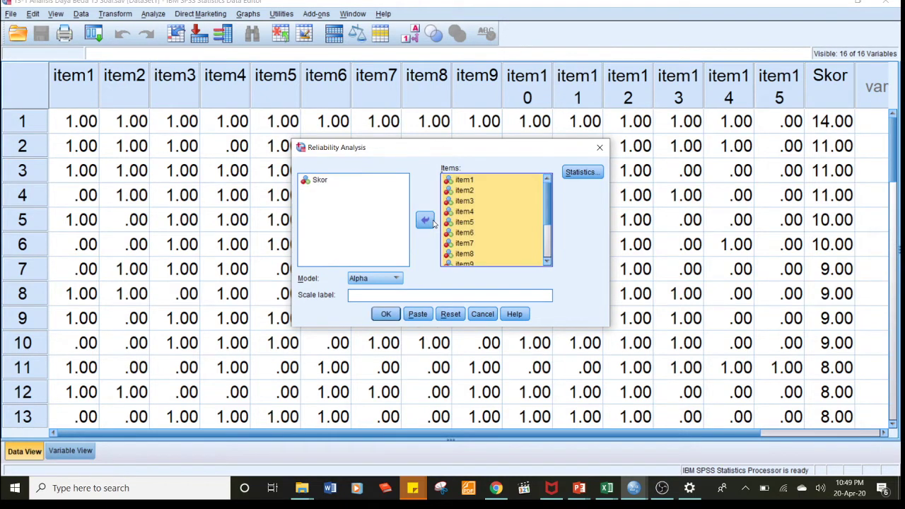
left_click(394, 277)
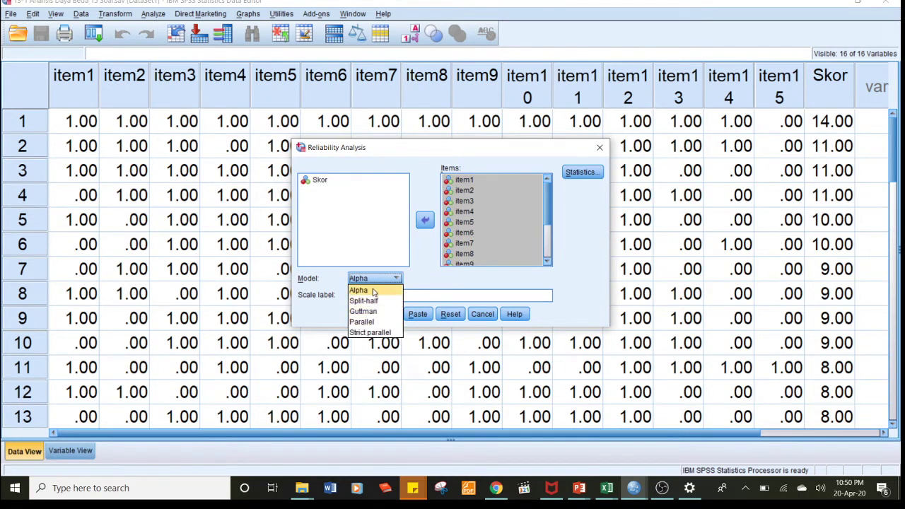
left_click(375, 291)
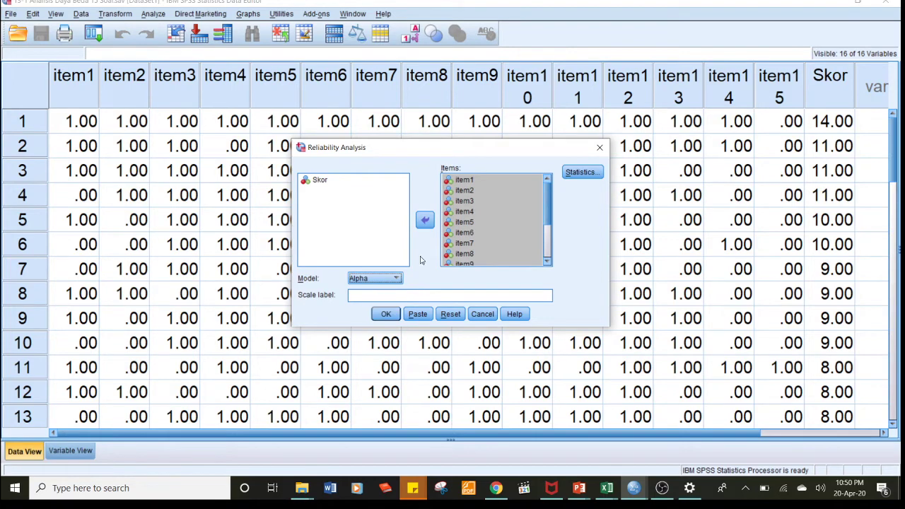
Request the Item and Scale if item deleted descriptives and run the reliability analysis.
left_click(583, 173)
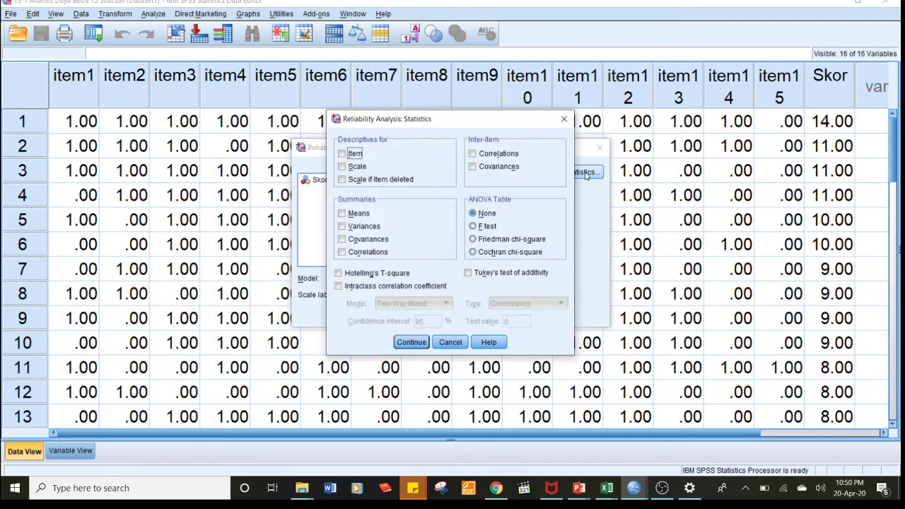
left_click(346, 155)
left_click(359, 181)
left_click(414, 344)
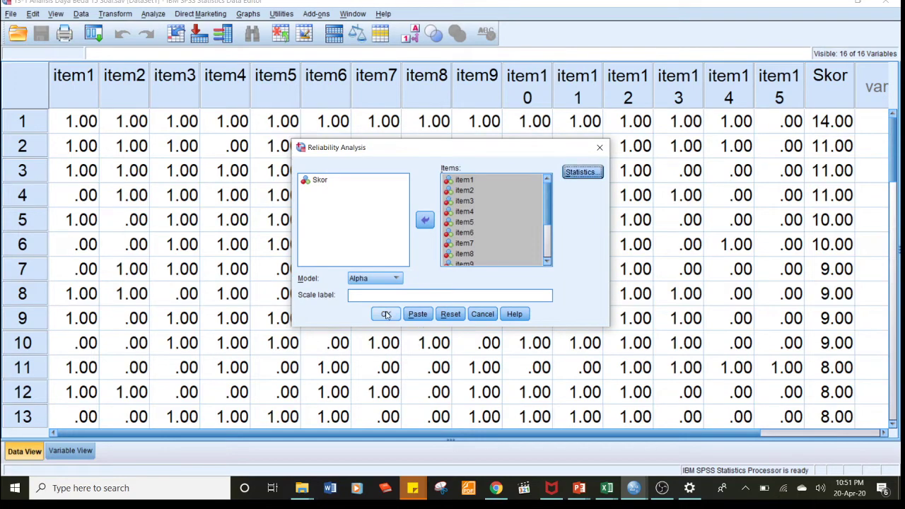
left_click(385, 315)
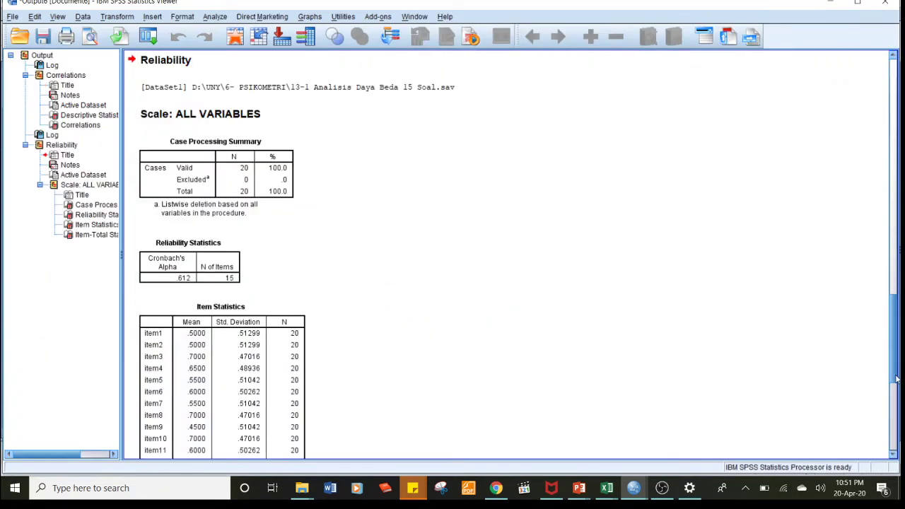
Examine the Reliability Statistics, Item Statistics and Item-Total Statistics tables in the output.
mouse_move(897, 380)
left_mouse_down()
mouse_move(894, 399)
mouse_move(891, 382)
left_mouse_up()
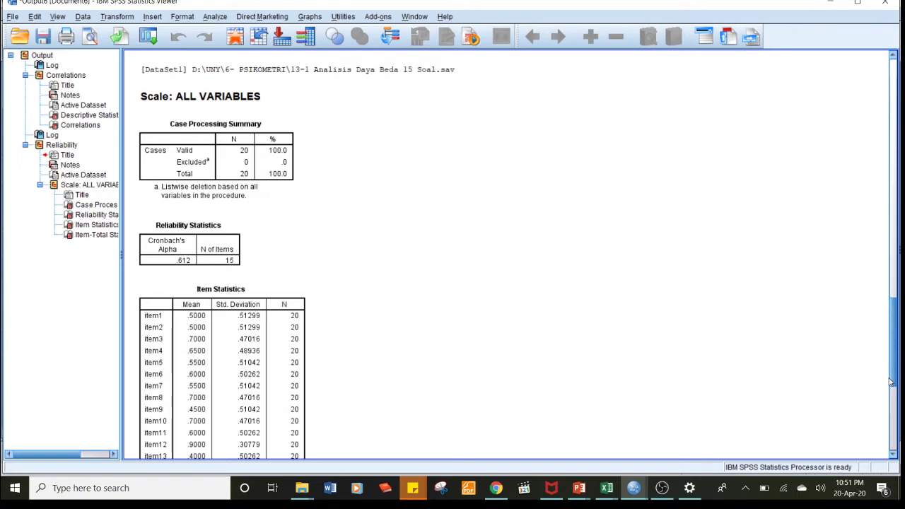
left_click(217, 288)
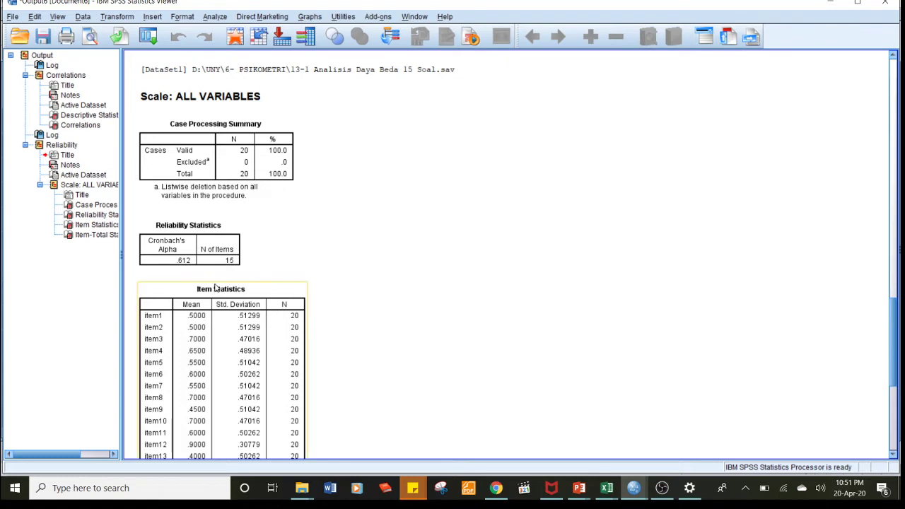
left_click(218, 230)
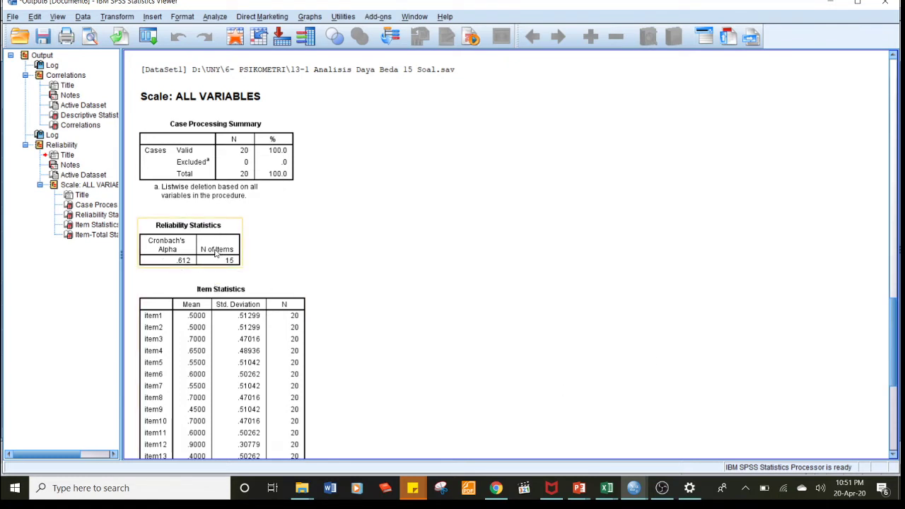
left_click(235, 305)
left_click(824, 240)
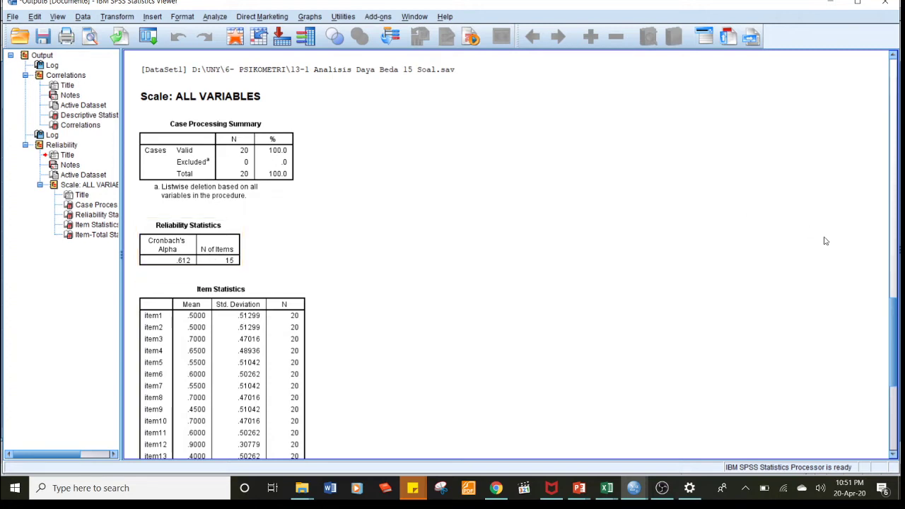
left_click_drag(895, 320, 896, 354)
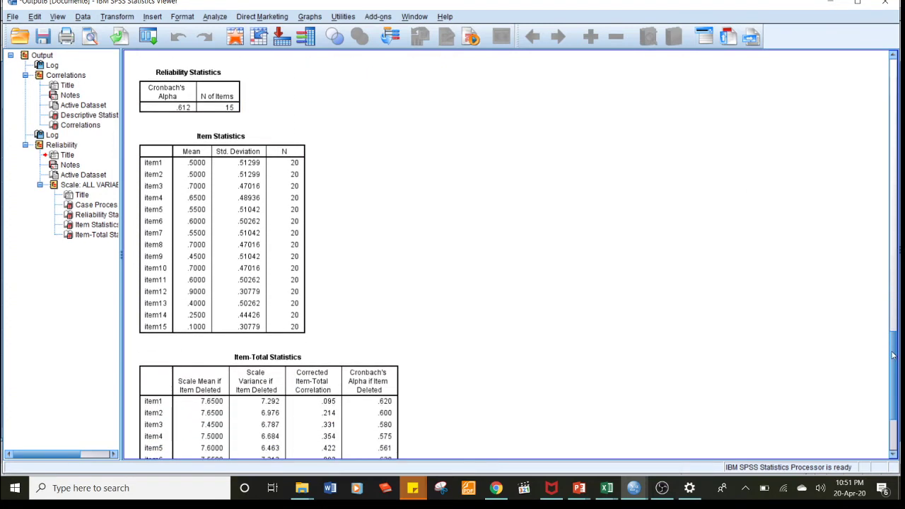
left_click(288, 169)
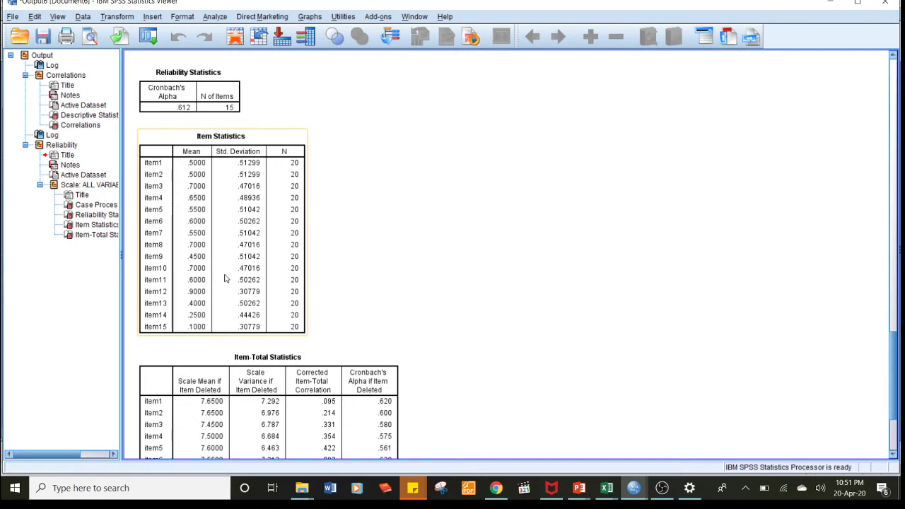
left_click_drag(895, 335, 898, 393)
left_click(359, 271)
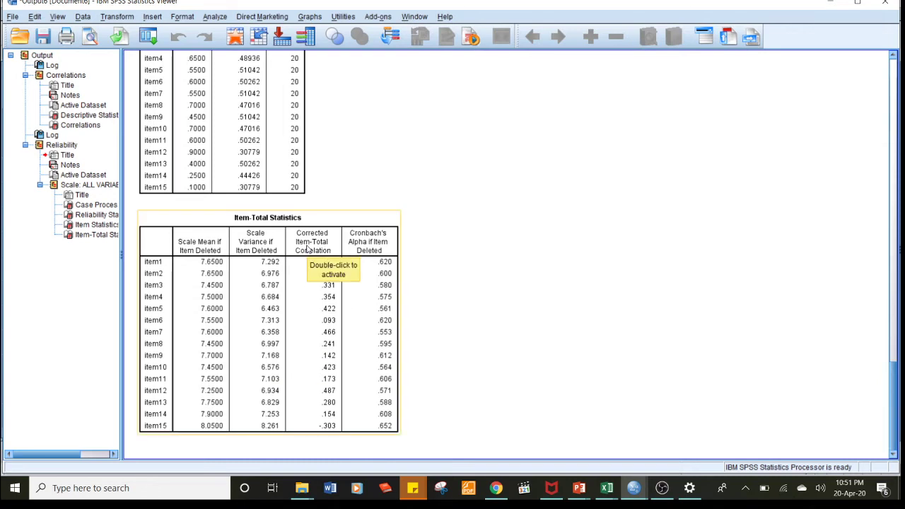
left_click(425, 305)
Switch to the 12. PARAMETER AITEM presentation in PowerPoint and review the Koreksi Efek Spurious Overlap slides through slide 45.
mouse_move(581, 497)
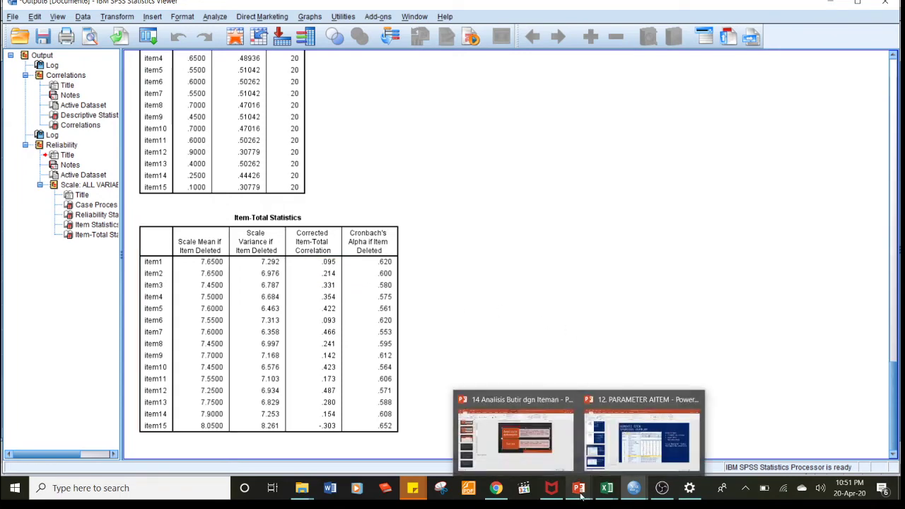
left_click(623, 447)
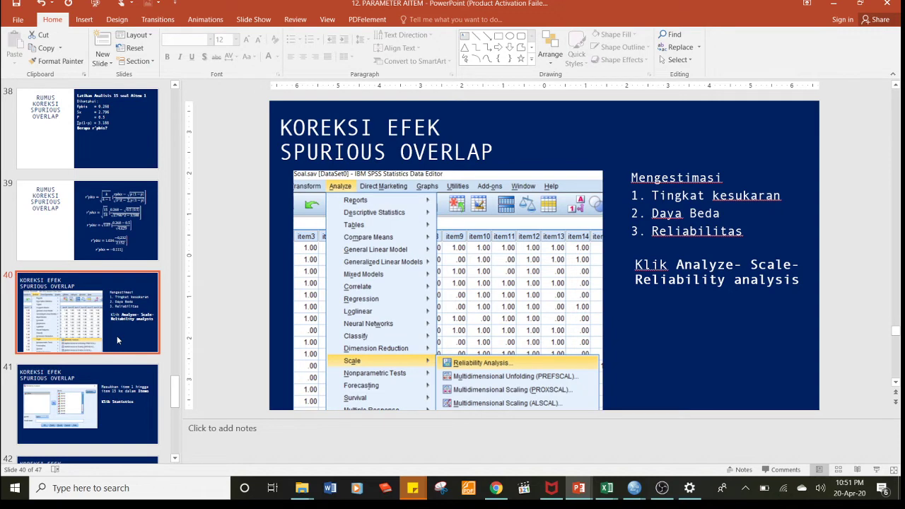
key("Down")
key("Down")
key("Down")
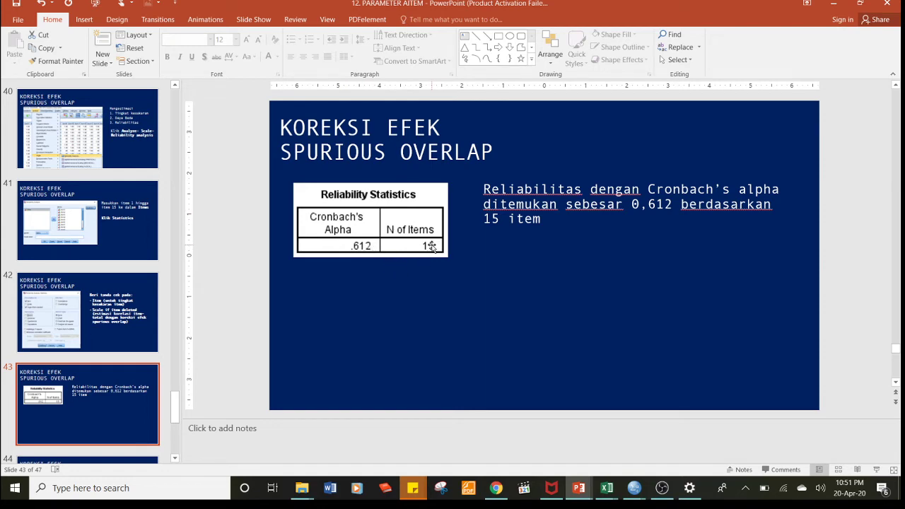
key("Down")
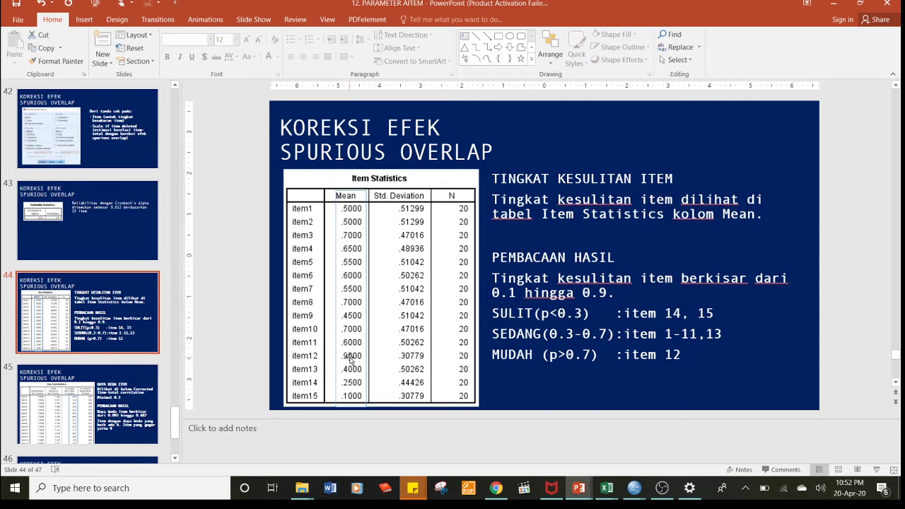
left_click(65, 419)
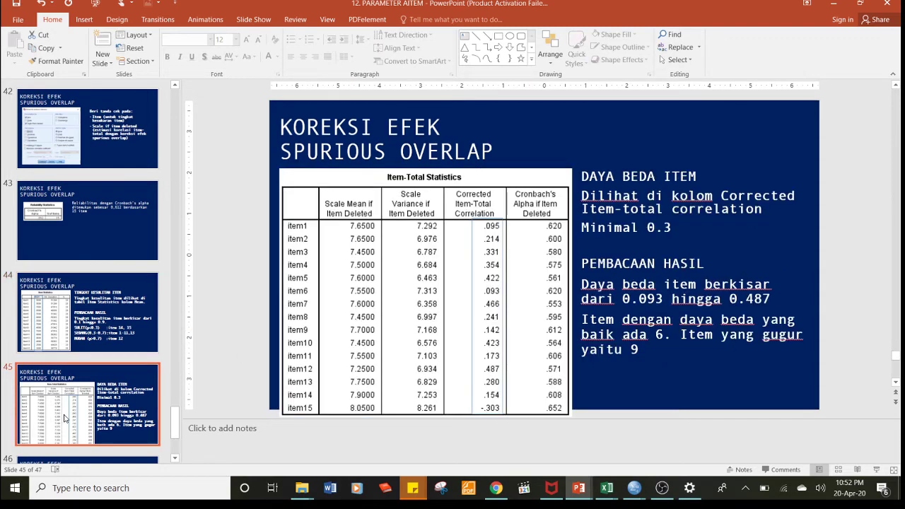